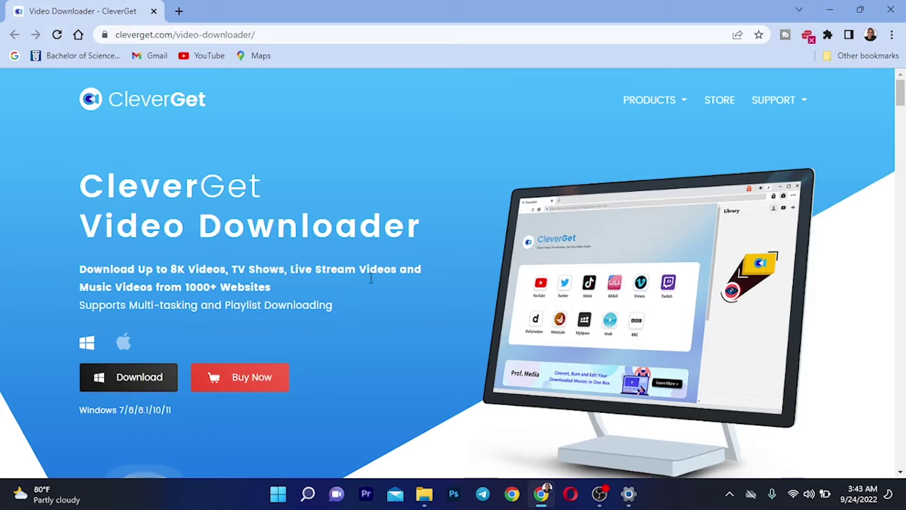
scroll(370, 283, down, 5)
scroll(370, 283, down, 7)
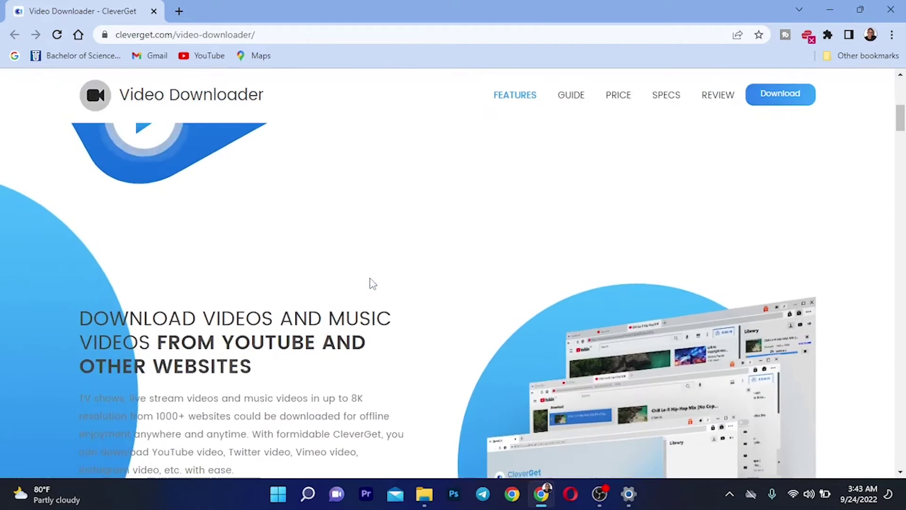
scroll(370, 283, down, 1)
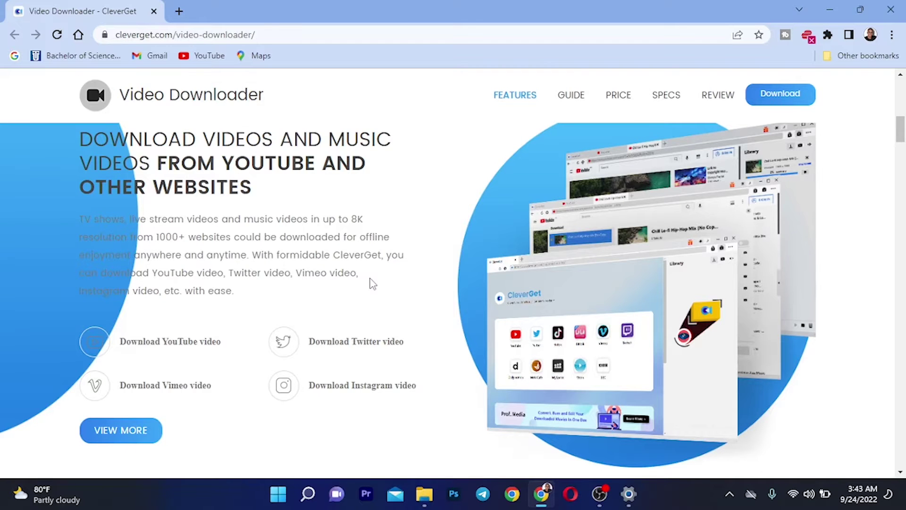
scroll(372, 283, down, 8)
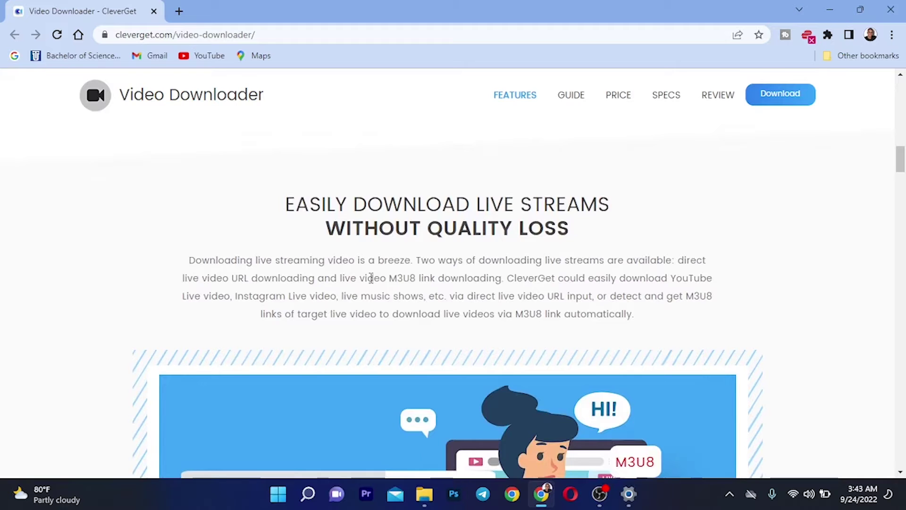
scroll(371, 278, down, 2)
scroll(370, 278, down, 10)
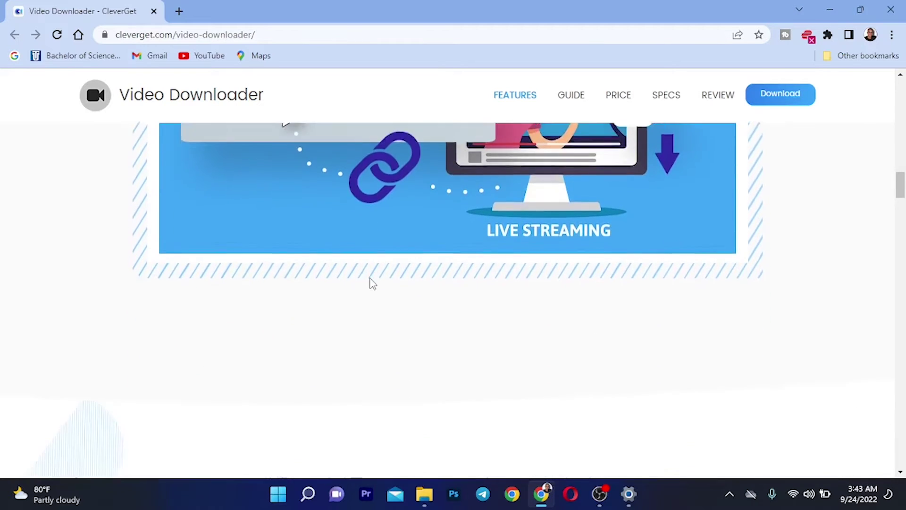
scroll(371, 282, down, 4)
scroll(371, 283, up, 2)
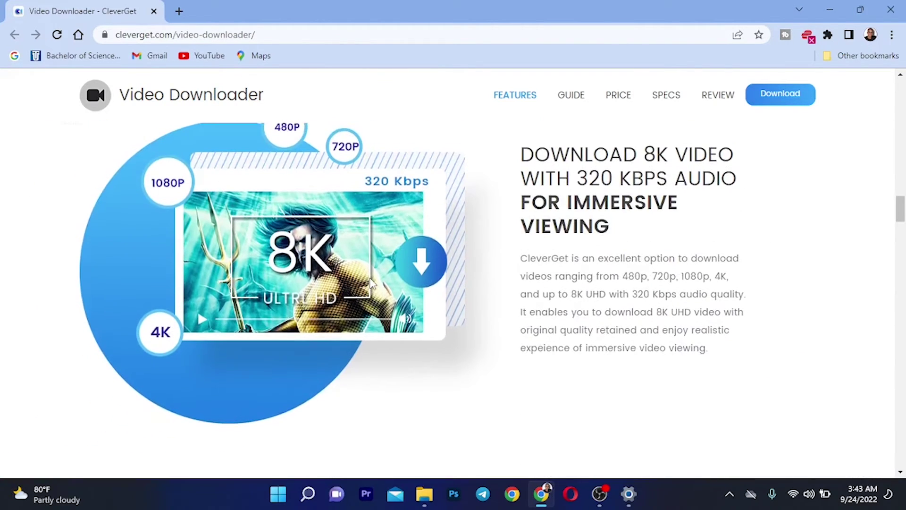
scroll(371, 282, down, 6)
scroll(372, 281, up, 14)
scroll(370, 279, up, 10)
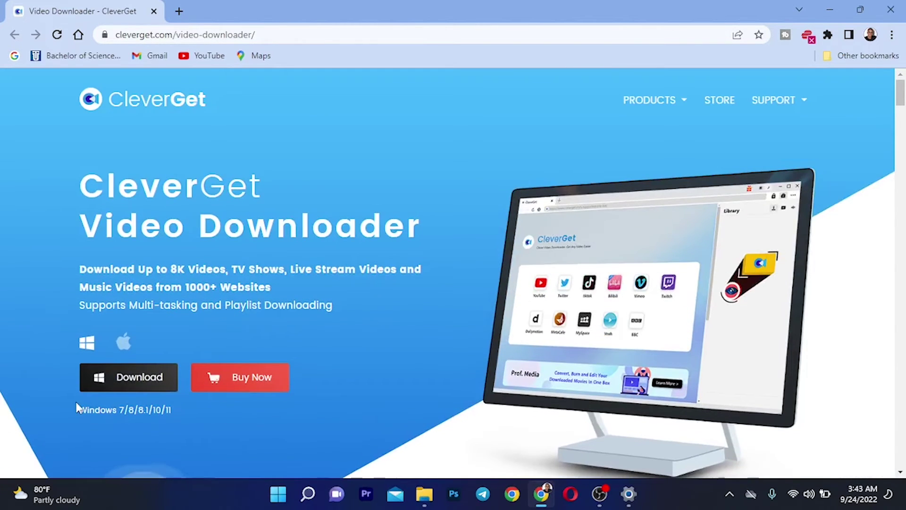
- Download cleverget_setup (1).exe for Windows and keep it despite Chrome's safety warning
click(127, 376)
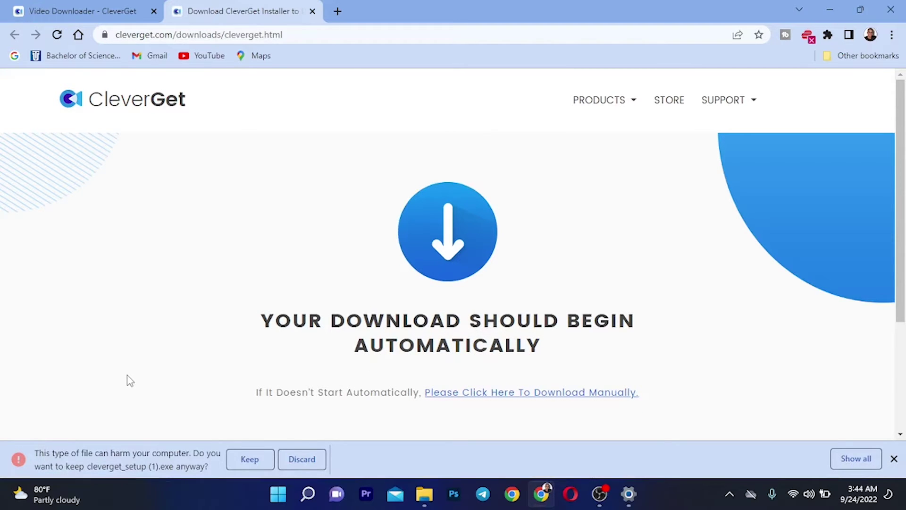
click(247, 460)
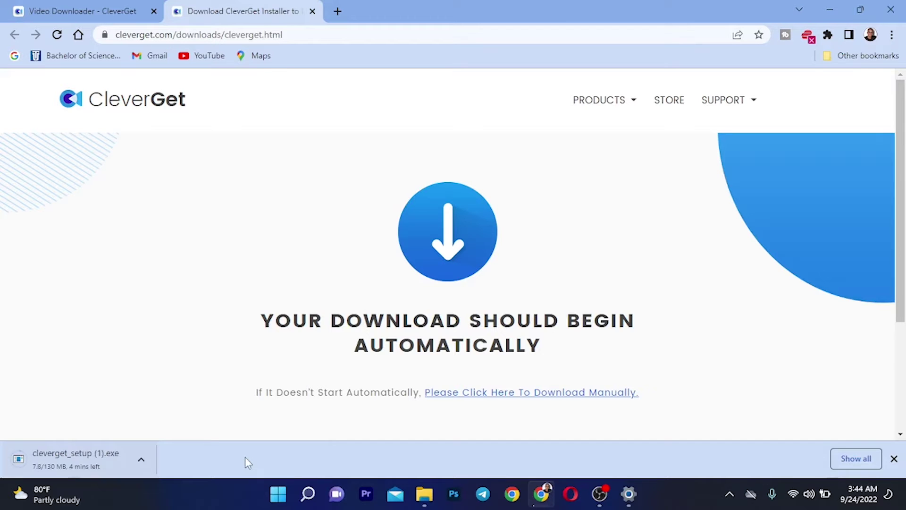
- Run cleverget_setup.exe from the Downloads folder
click(422, 502)
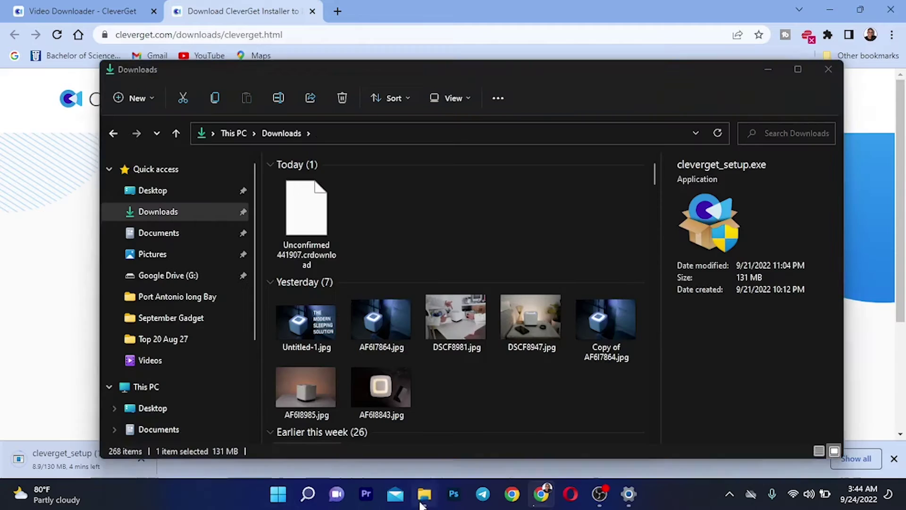
scroll(379, 305, down, 3)
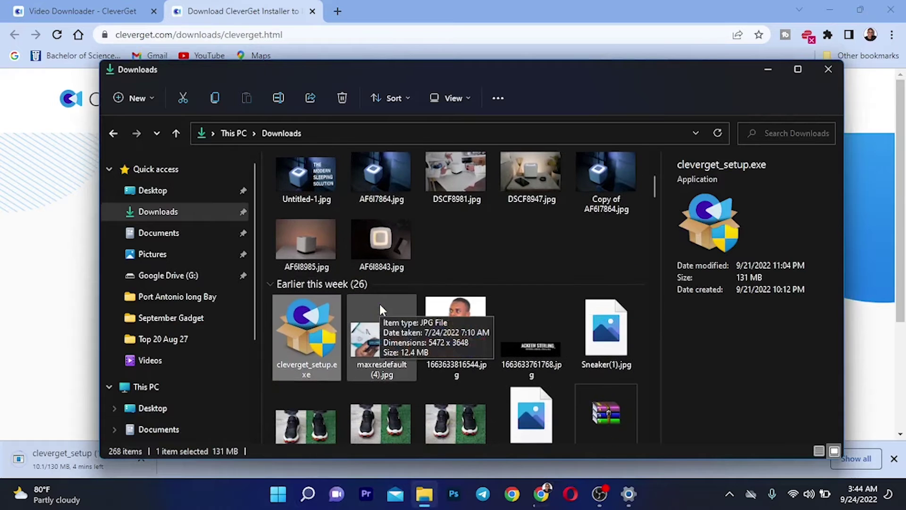
double_click(314, 315)
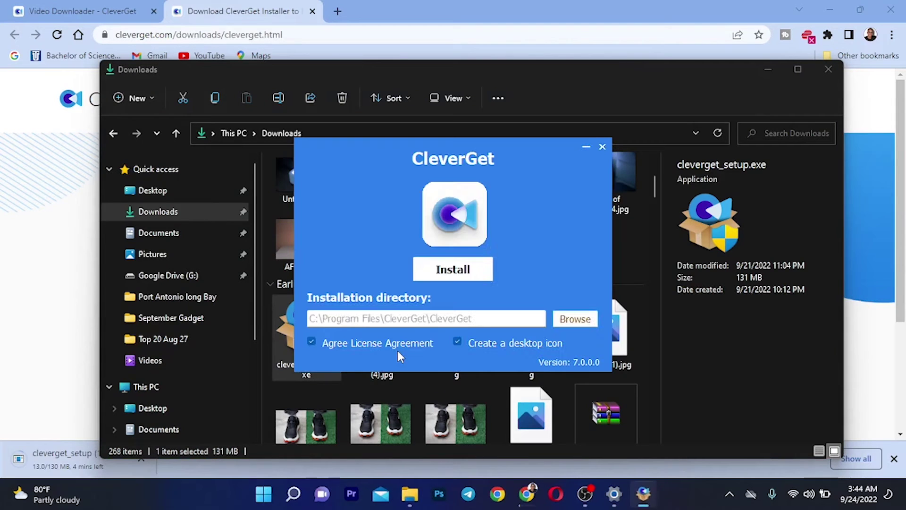
- Install CleverGet 7.0.0.0 into C:\Program Files\CleverGet\CleverGet until Installation Complete appears
click(761, 63)
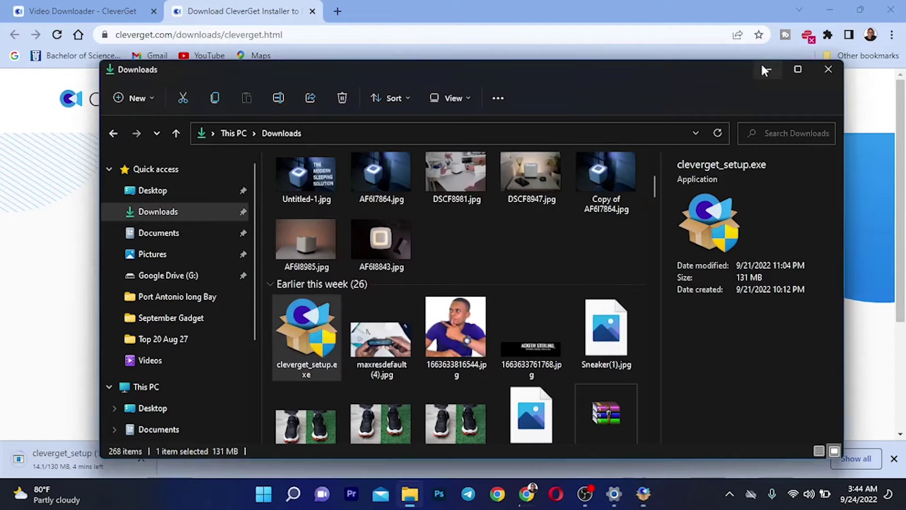
click(763, 69)
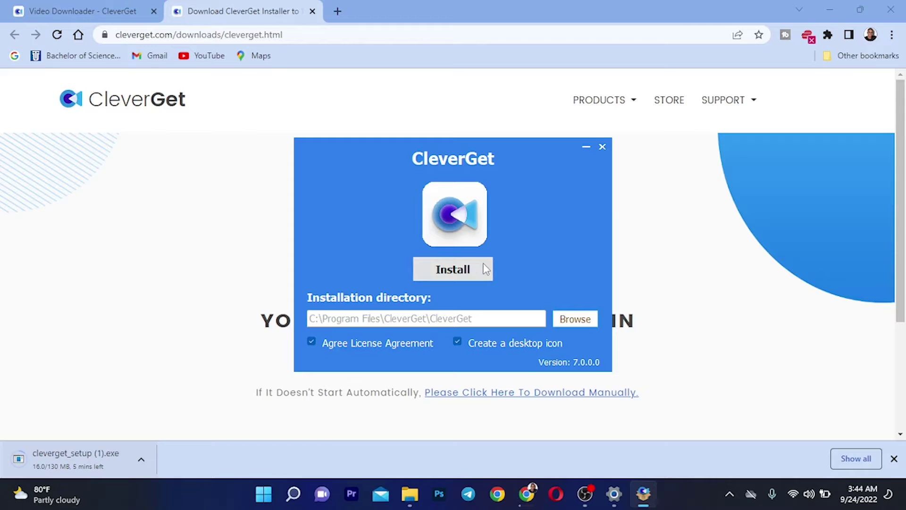
click(465, 271)
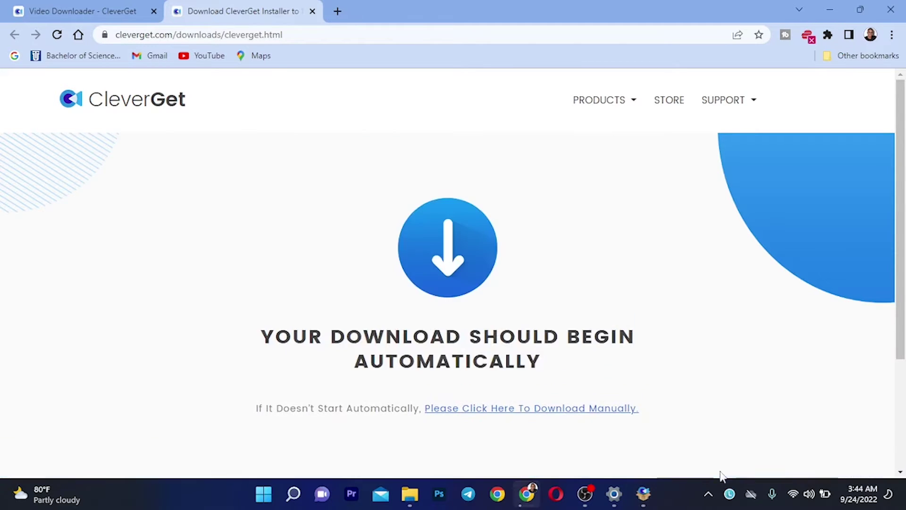
click(647, 491)
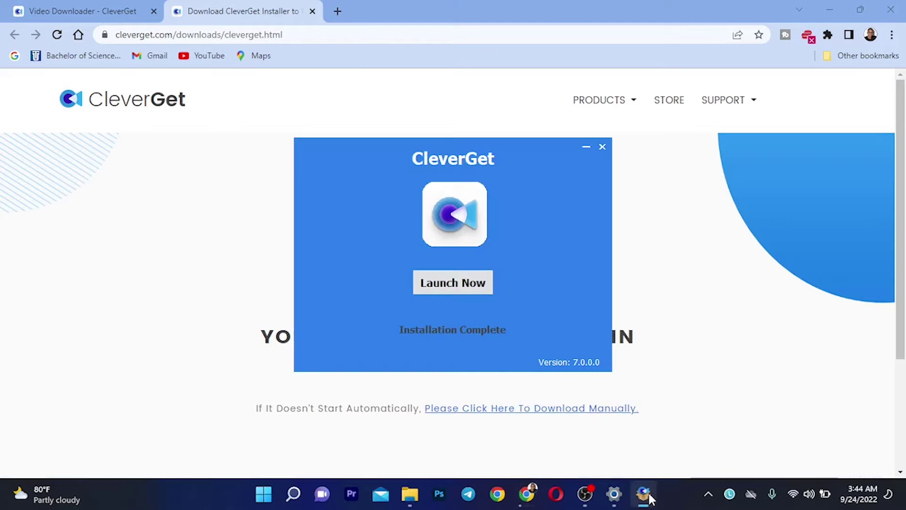
- Launch CleverGet and open its Purchase page listing All-In-One 8 at $129.95
click(468, 284)
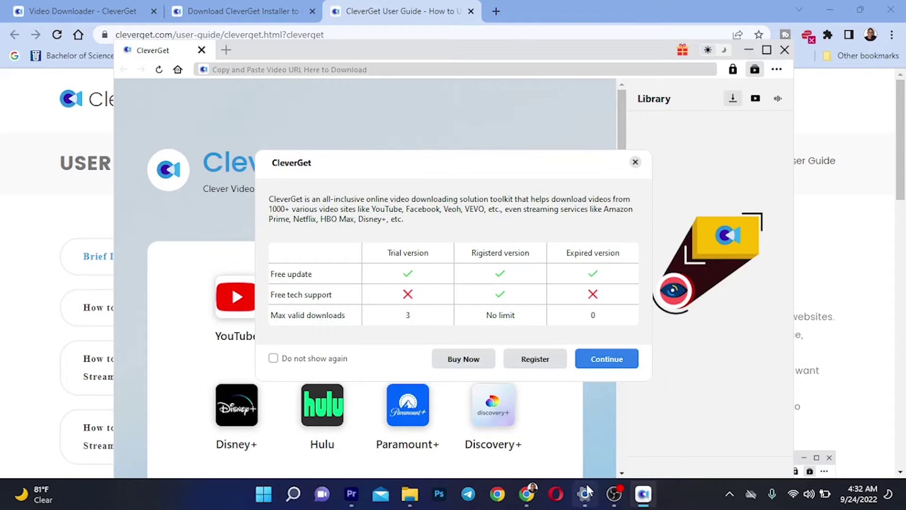
click(473, 363)
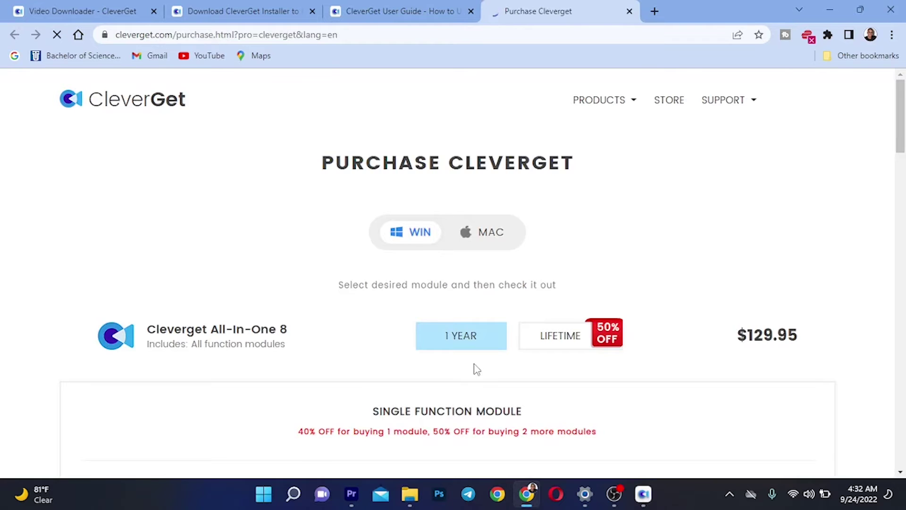
- Check the All-In-One 7 for Mac lifetime price of $189.95, then return to CleverGet
scroll(476, 369, down, 1)
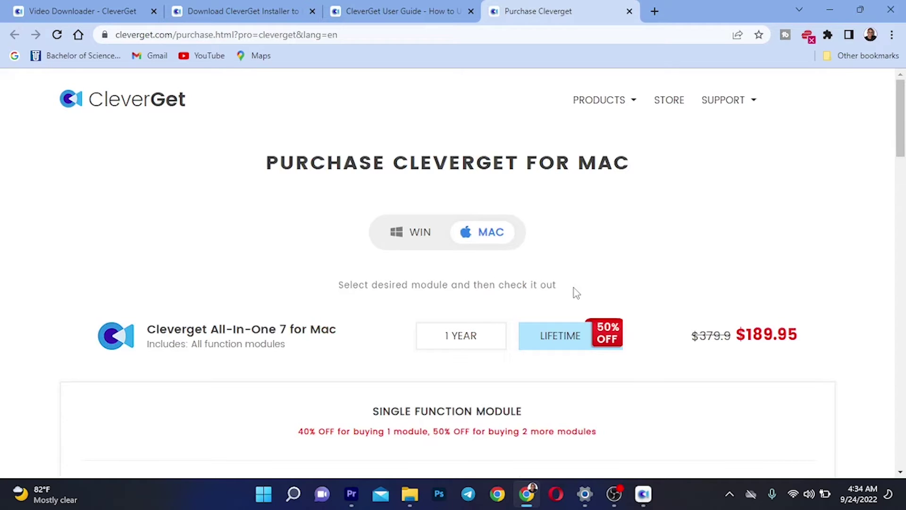
click(643, 495)
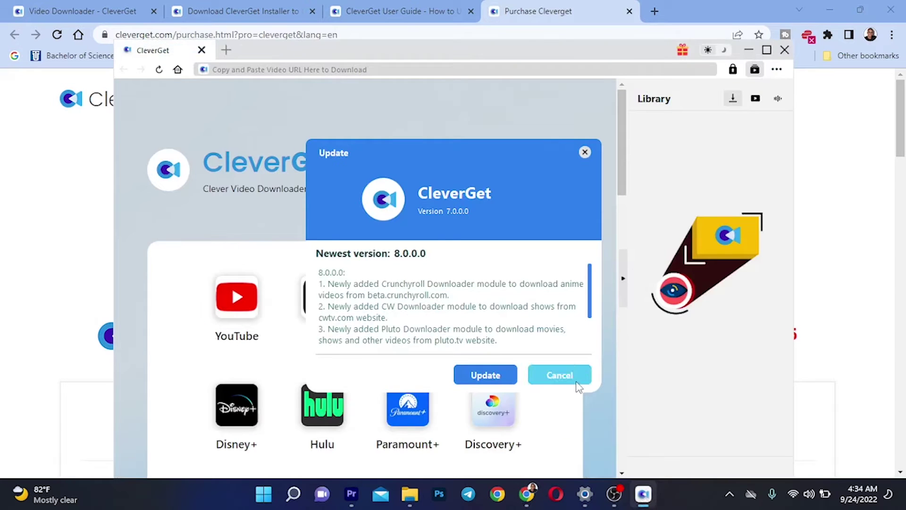
- Decline the version 8.0.0.0 update and close CleverGet
click(559, 375)
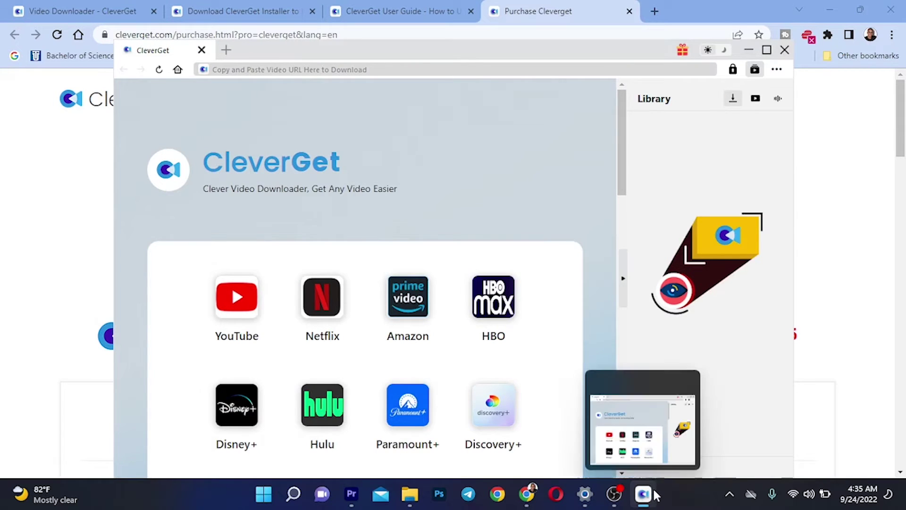
click(785, 50)
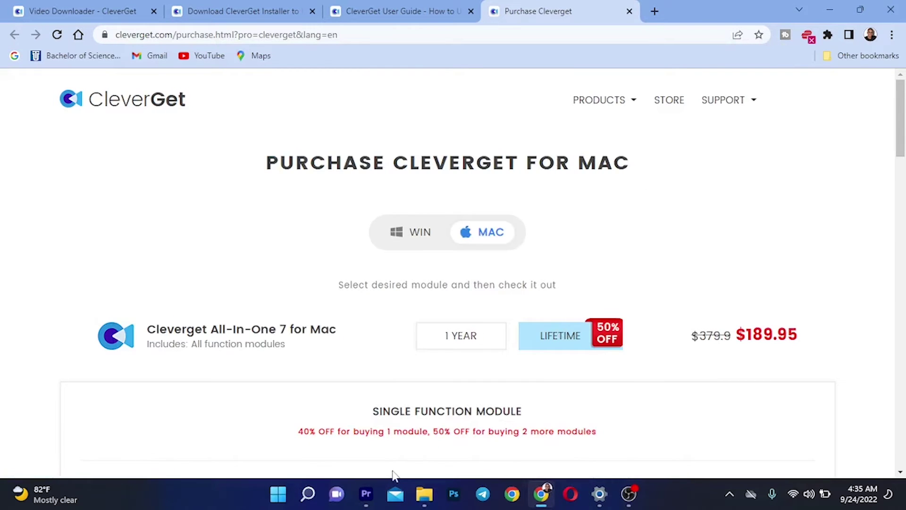
- Relaunch CleverGet from the Recent list in Windows Search
click(311, 494)
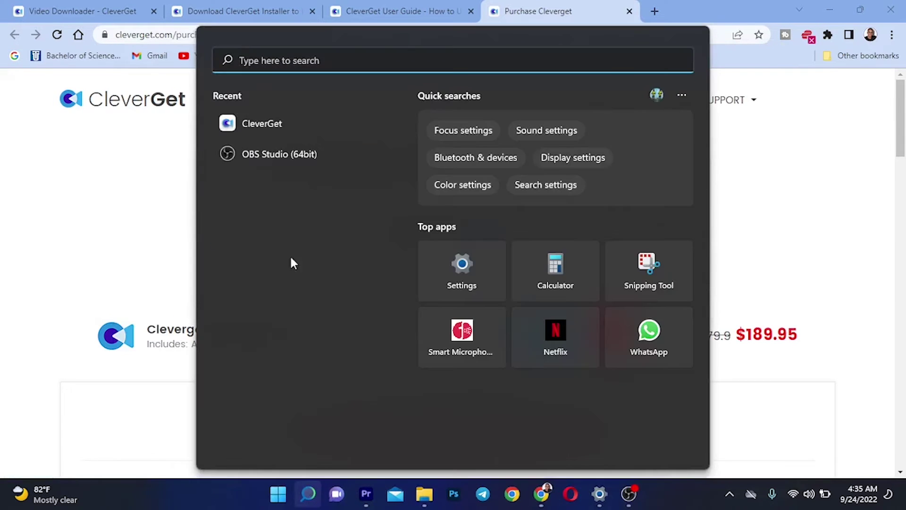
click(301, 125)
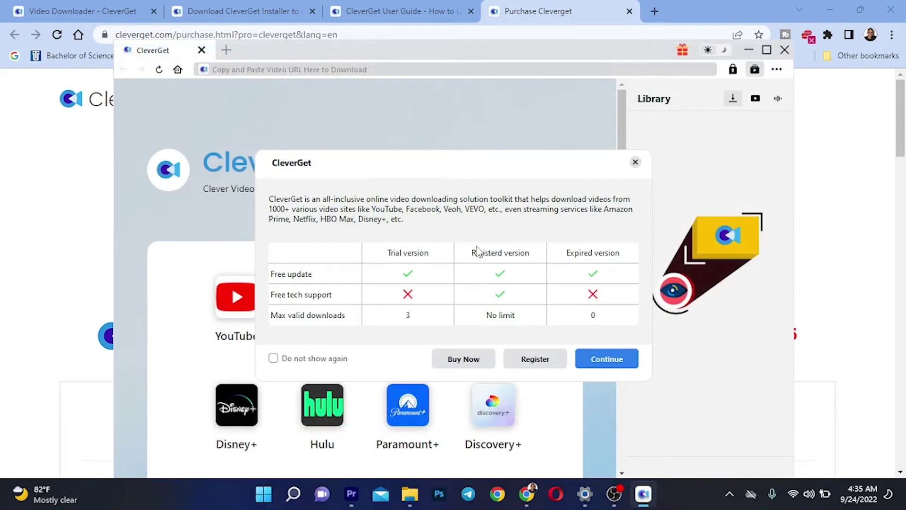
- Paste the licence key into the Activation Center to activate the Video module
click(537, 357)
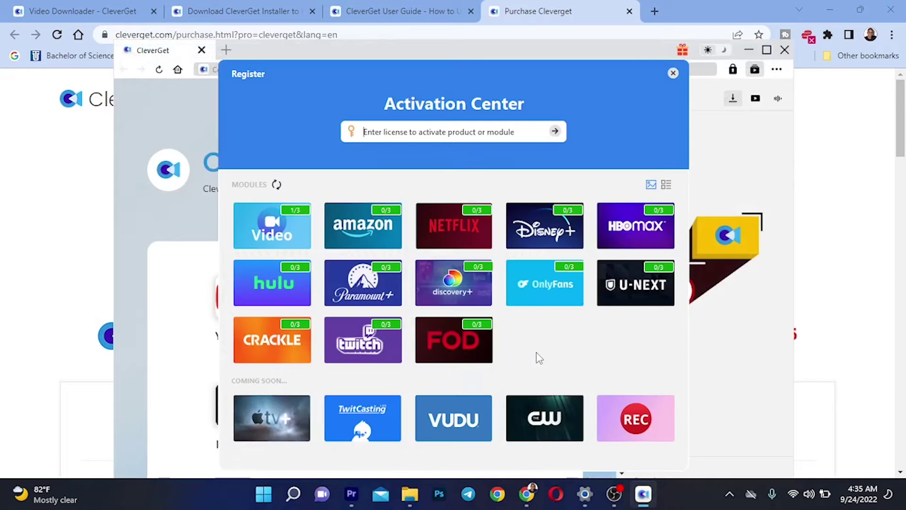
click(426, 134)
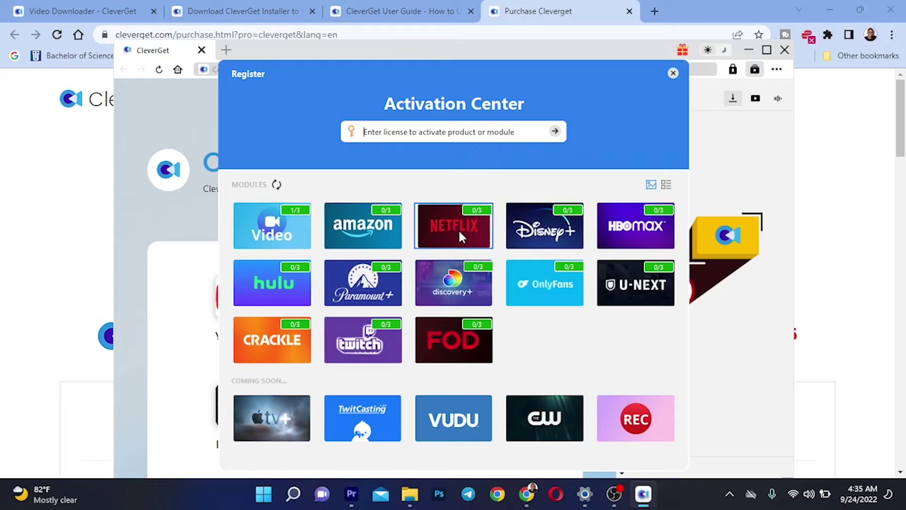
key(ctrl+v)
click(555, 131)
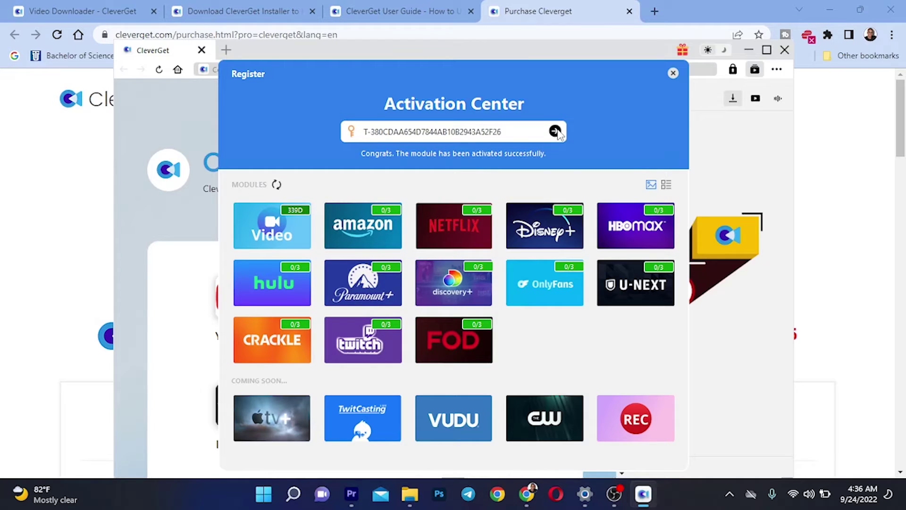
- View the Video module's renewal page offering All-In-One 8 at $129.95 for 1 year
click(299, 226)
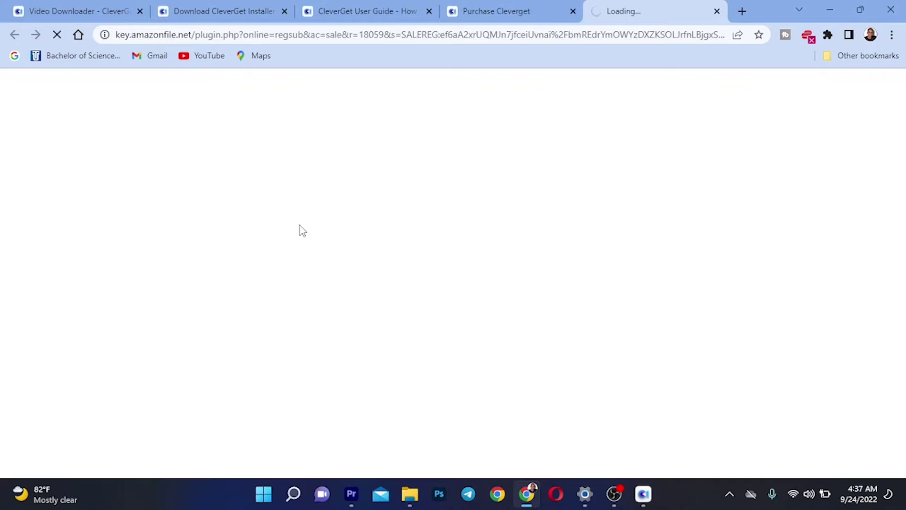
scroll(588, 275, down, 3)
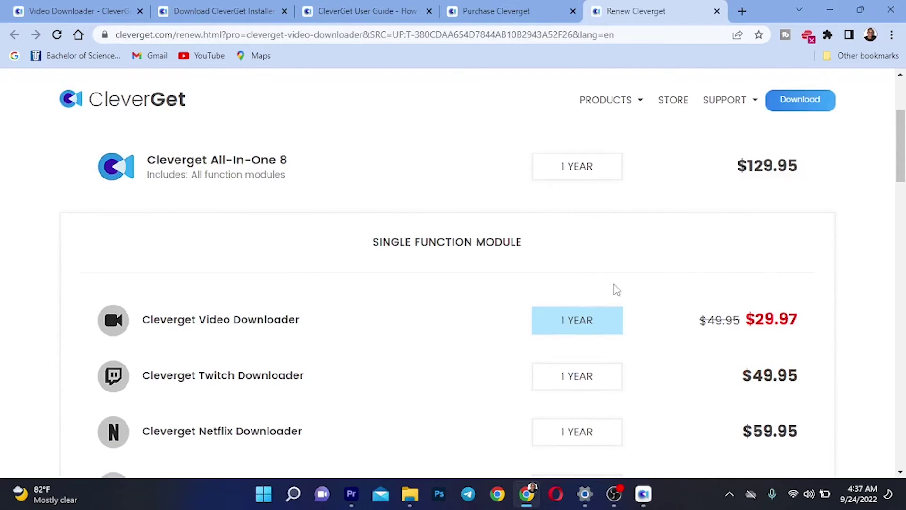
scroll(684, 263, up, 4)
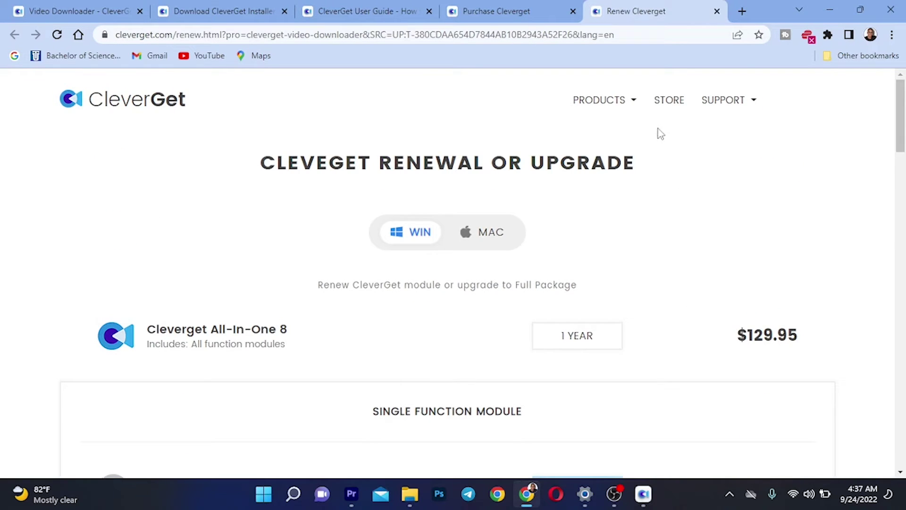
click(646, 499)
- Close the Activation Center and check the Library's video and audio tabs
click(672, 72)
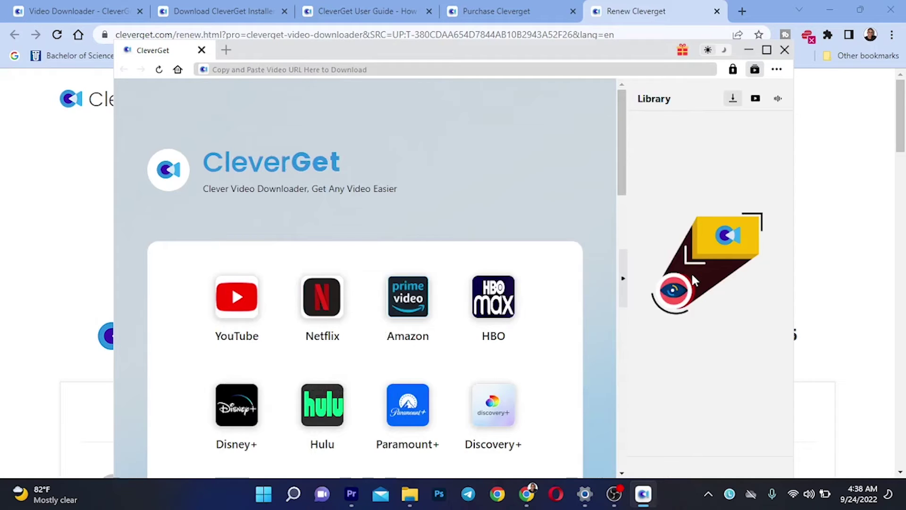
click(753, 104)
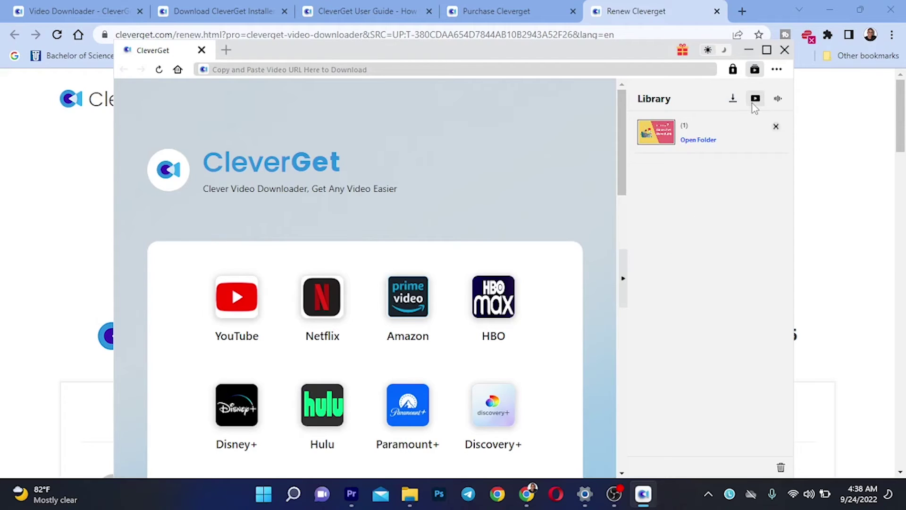
click(777, 100)
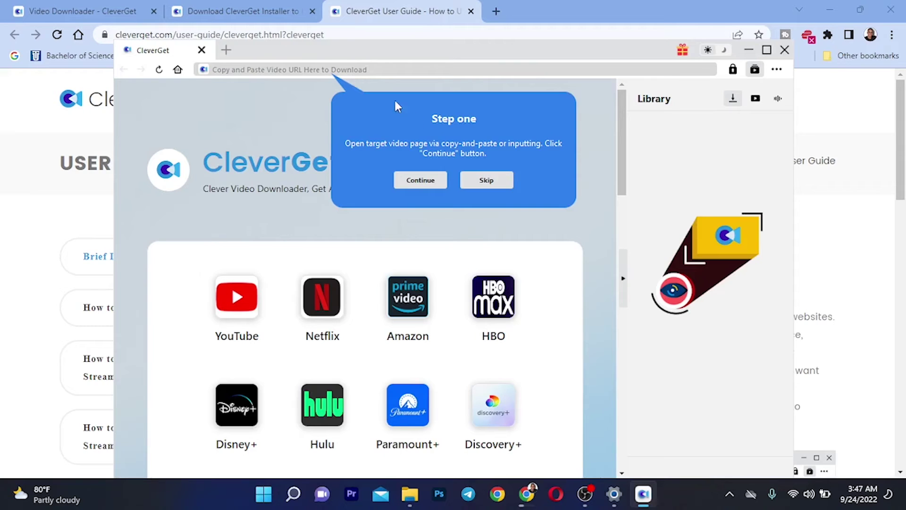
- Dismiss the tutorial tips and download the User Guide sample video as MP4 under the trial
click(430, 185)
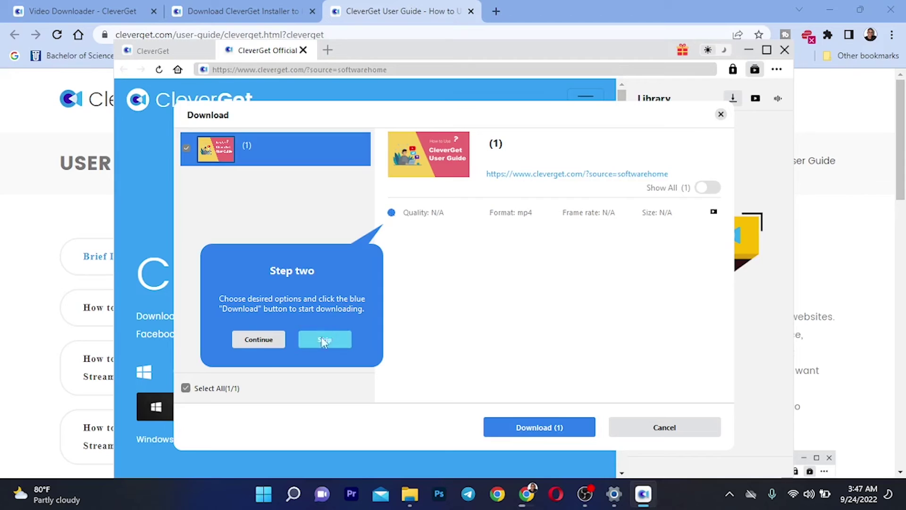
click(260, 341)
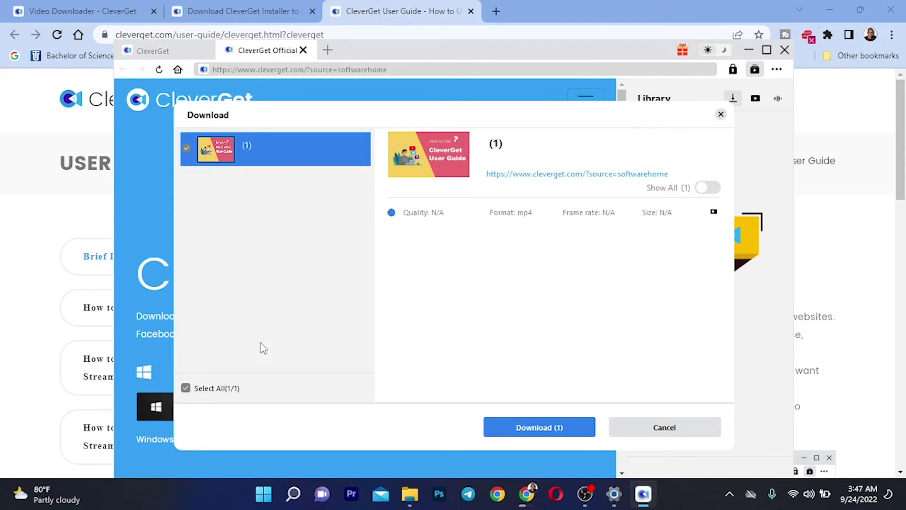
click(539, 429)
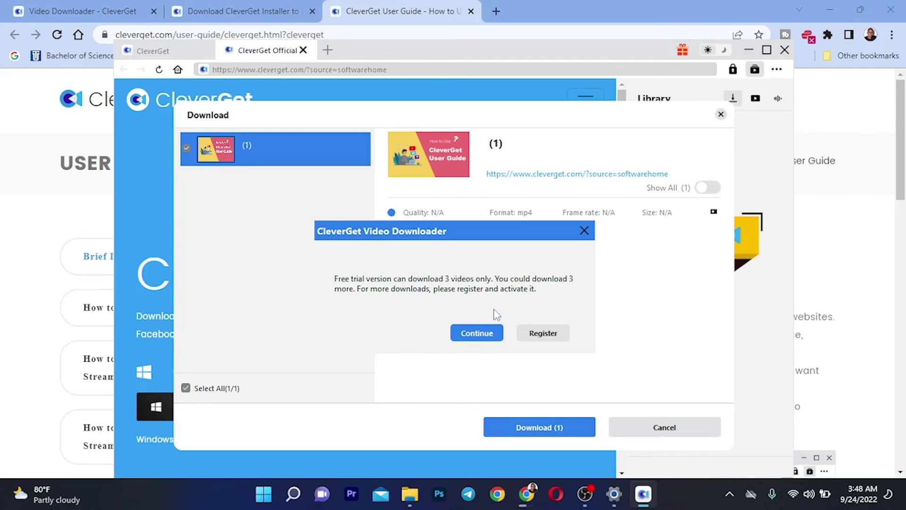
click(480, 339)
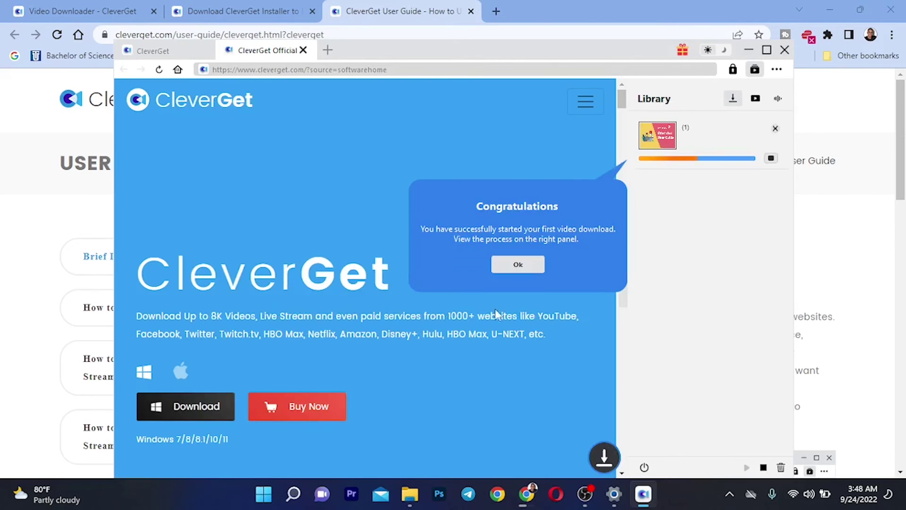
- Dismiss the Congratulations message and go back to the CleverGet home service grid
click(531, 262)
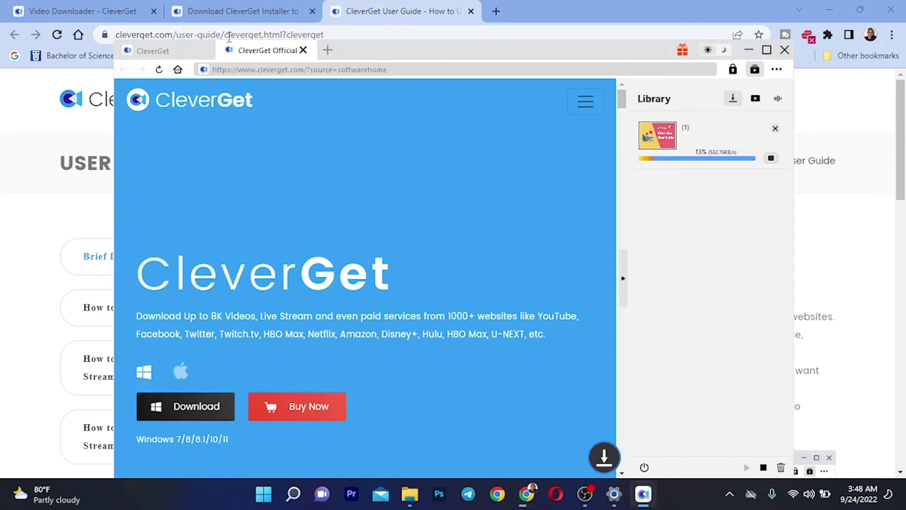
click(188, 55)
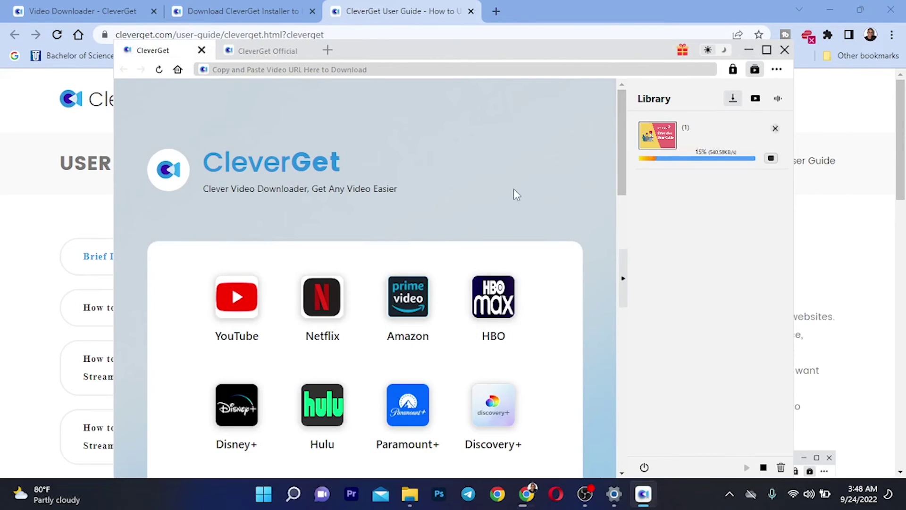
scroll(445, 241, down, 3)
scroll(445, 241, up, 3)
scroll(516, 290, down, 2)
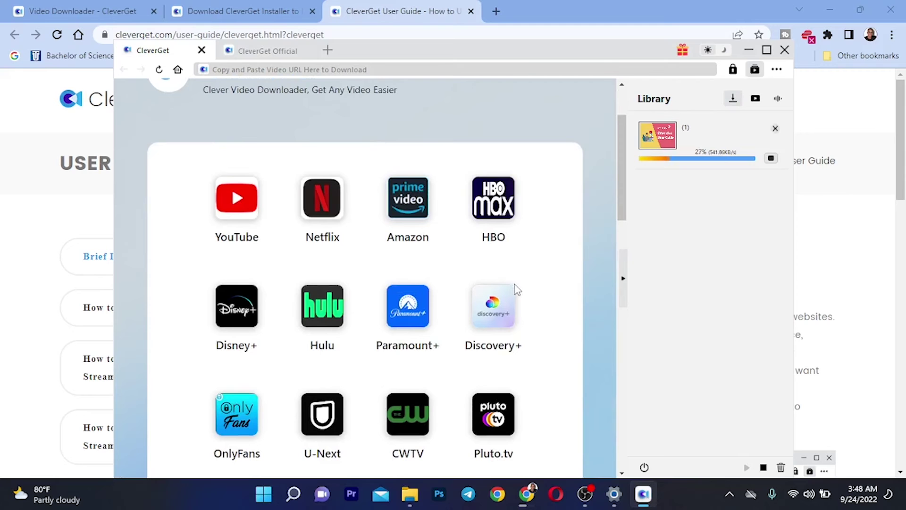
scroll(419, 382, down, 7)
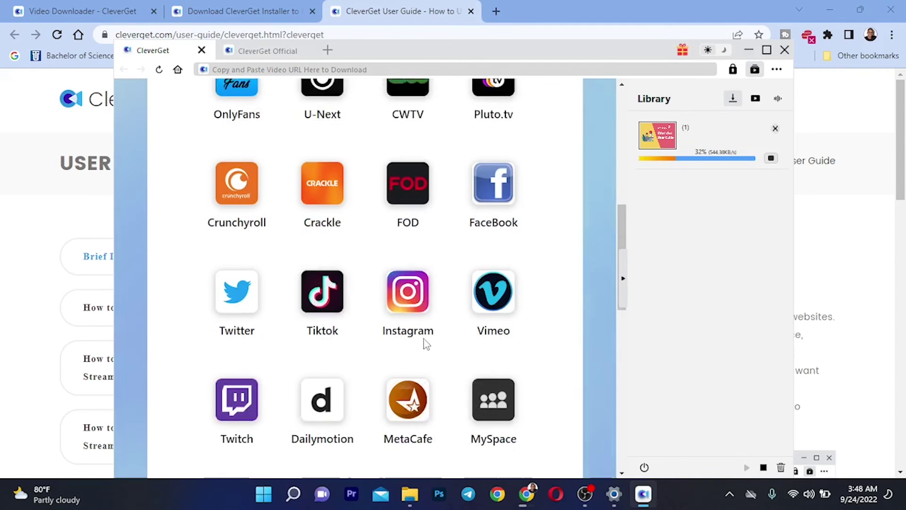
- Browse the service grid while the sample video finishes downloading into the Library
scroll(427, 344, down, 3)
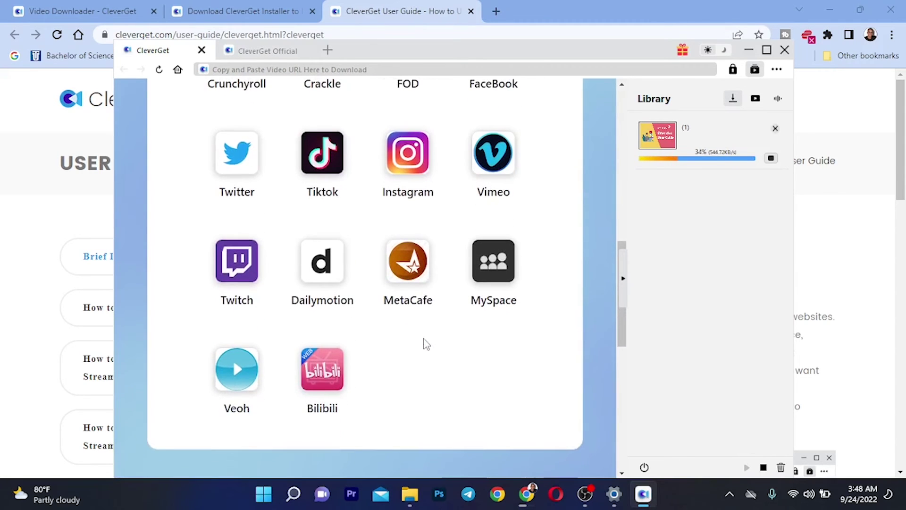
scroll(427, 344, up, 4)
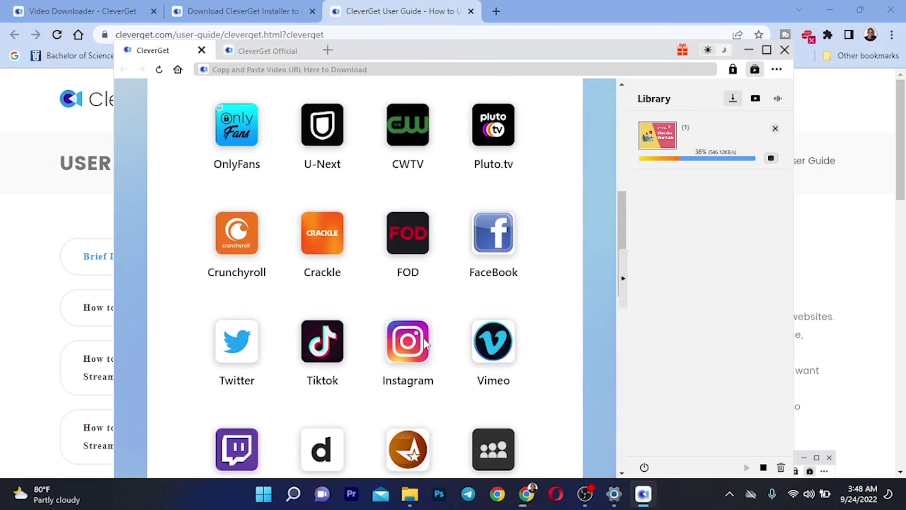
scroll(424, 343, up, 4)
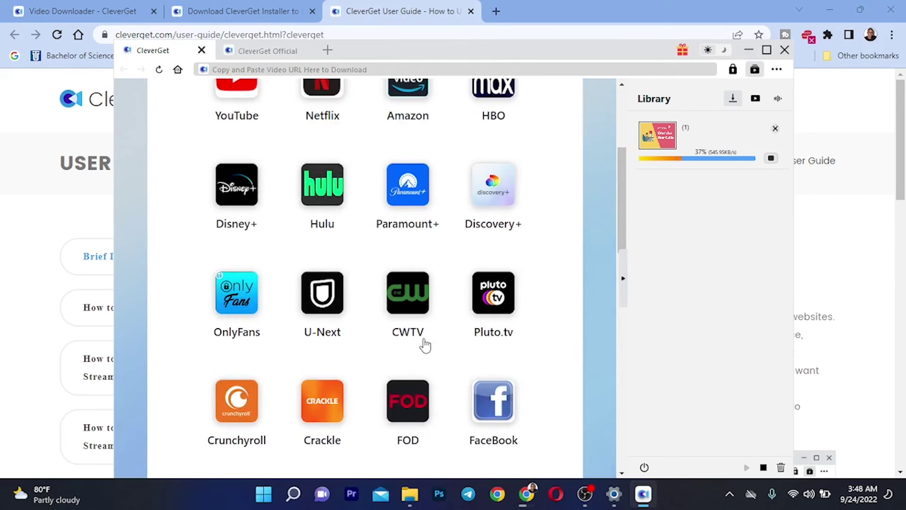
scroll(424, 345, up, 5)
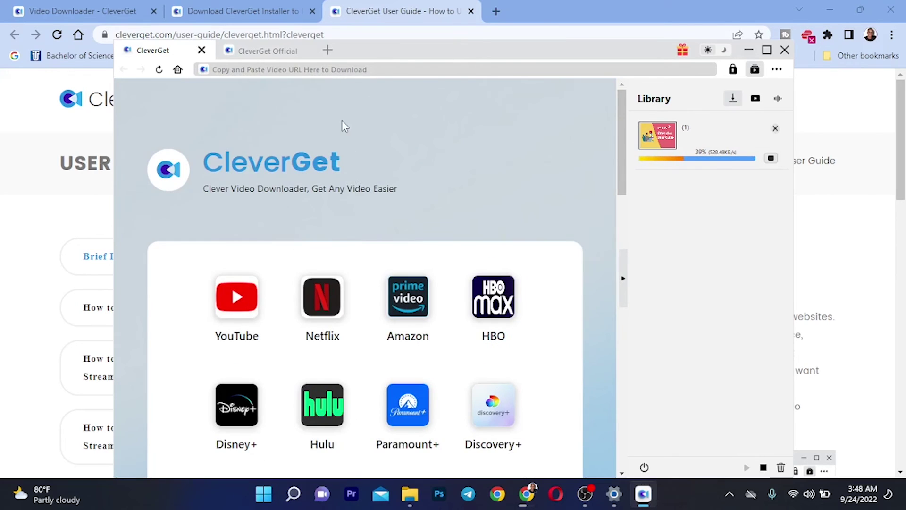
scroll(369, 351, down, 3)
scroll(367, 353, up, 1)
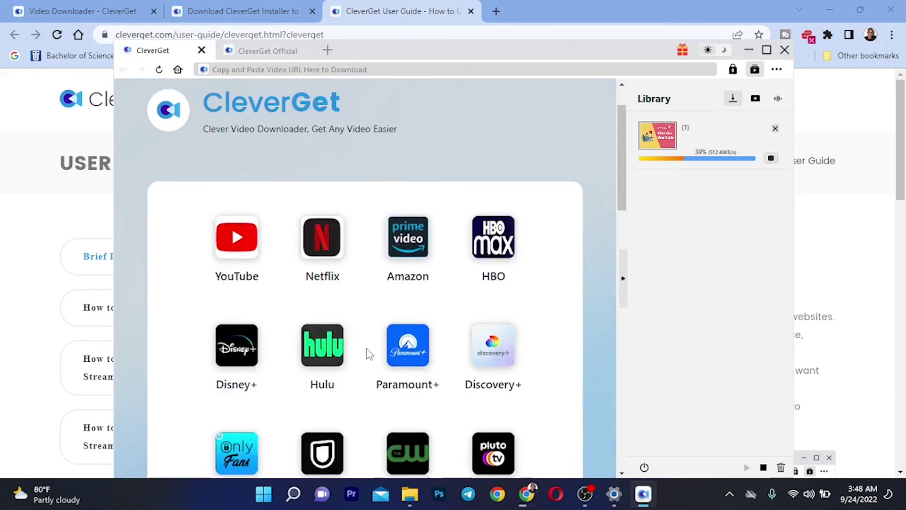
scroll(369, 354, up, 1)
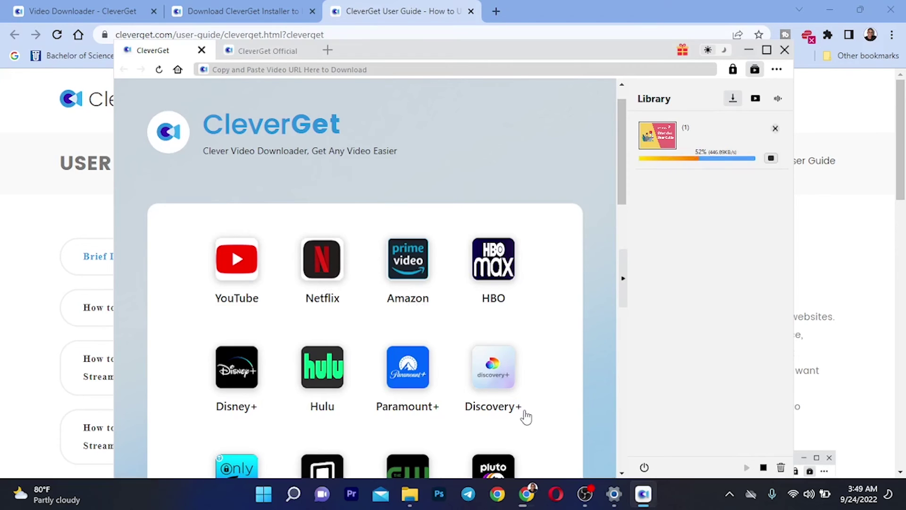
scroll(501, 424, down, 8)
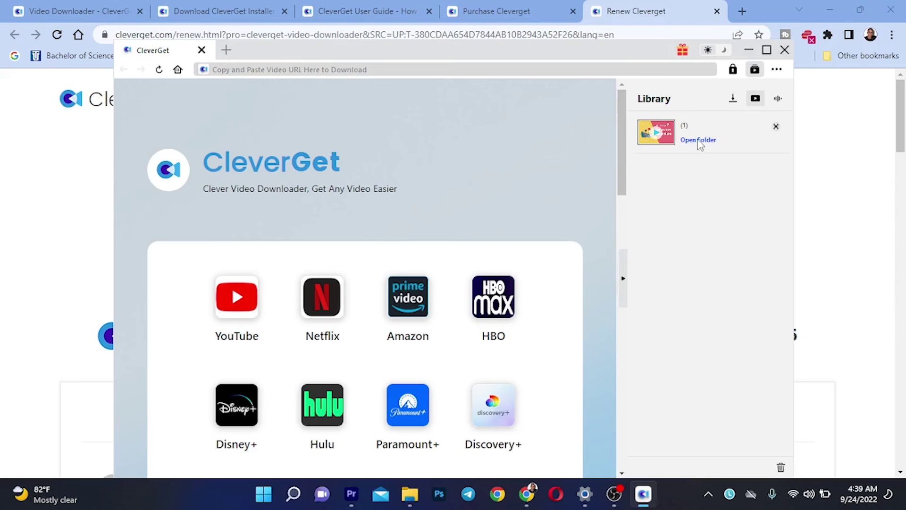
click(699, 140)
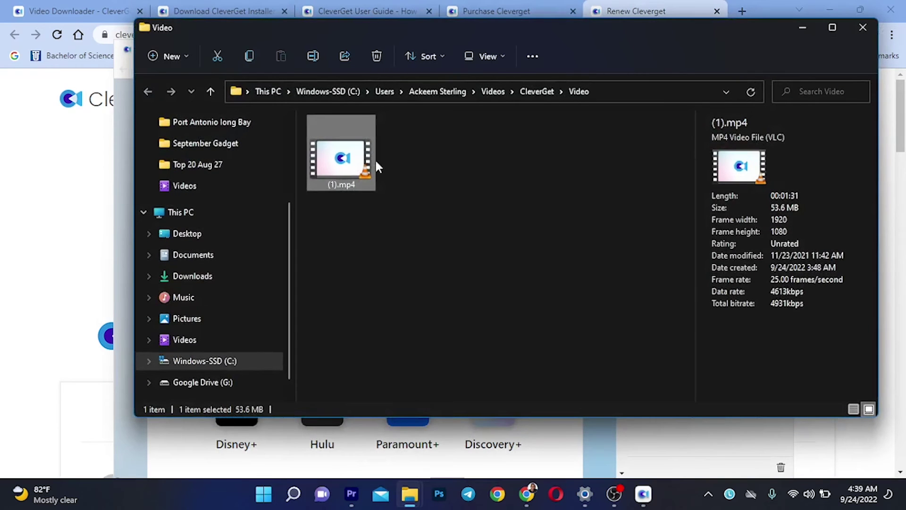
double_click(353, 162)
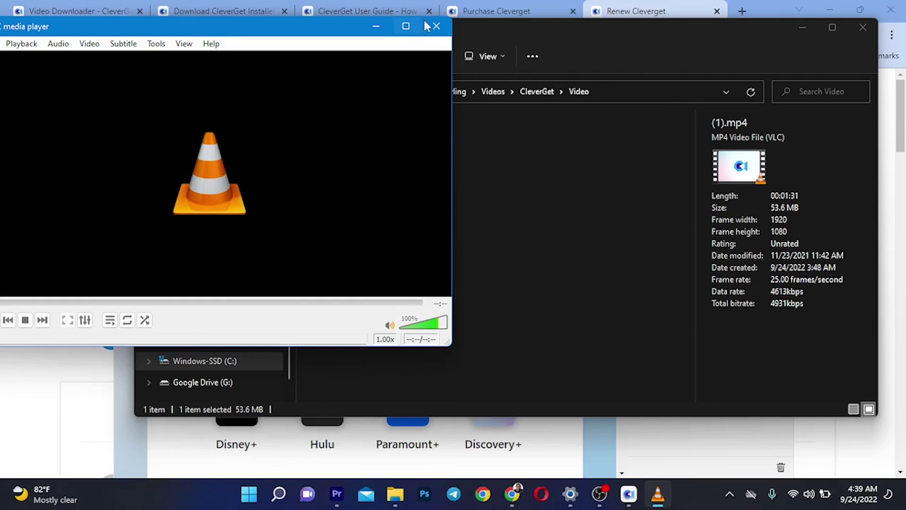
click(437, 30)
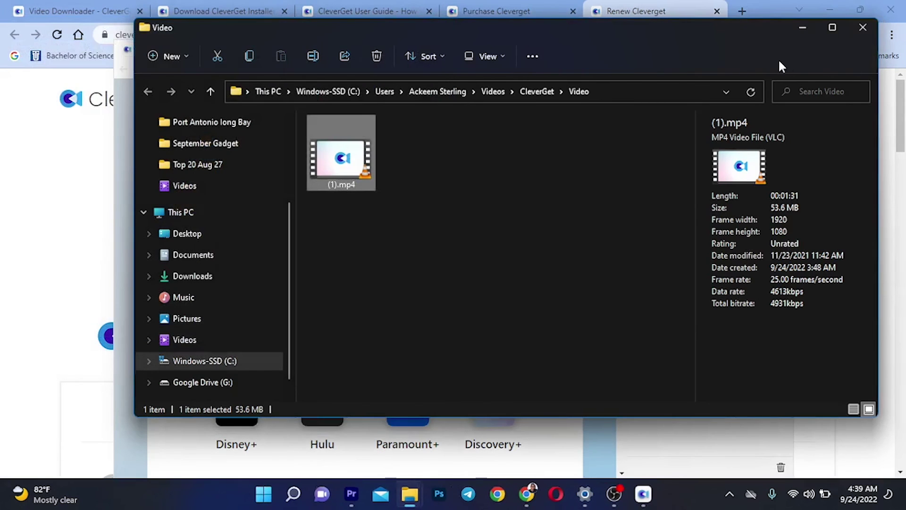
click(862, 27)
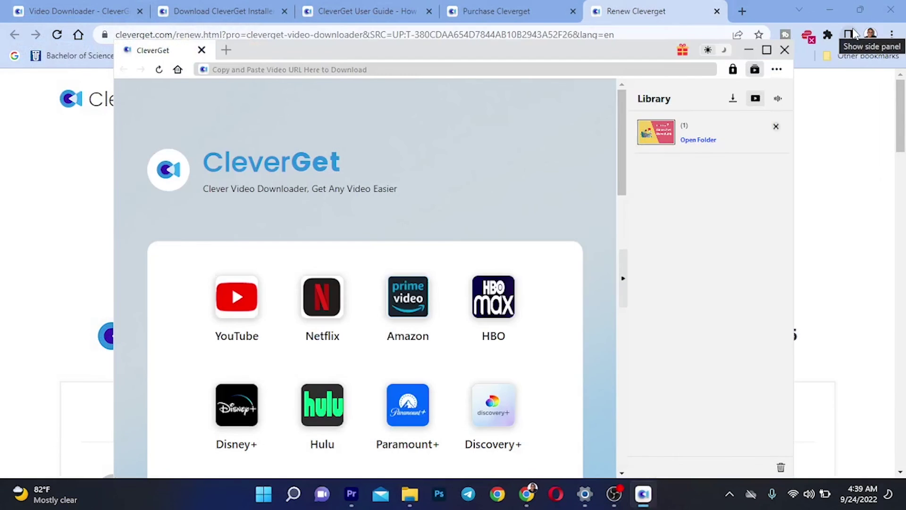